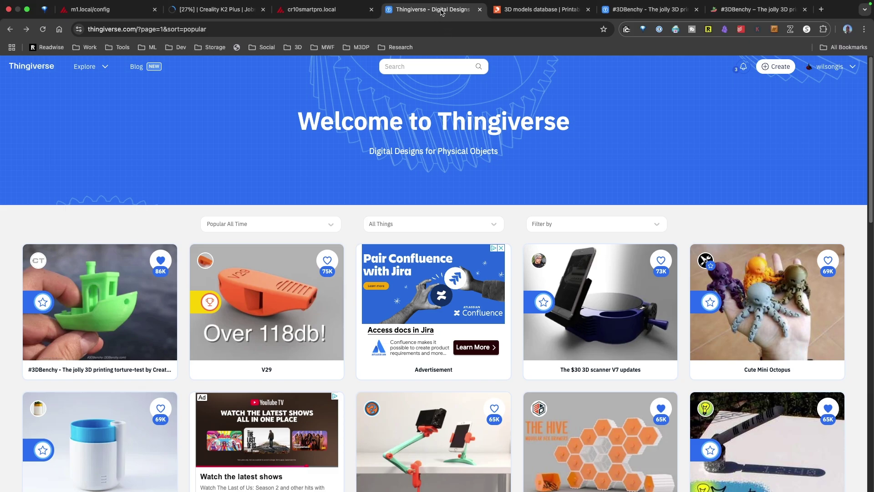
click(537, 10)
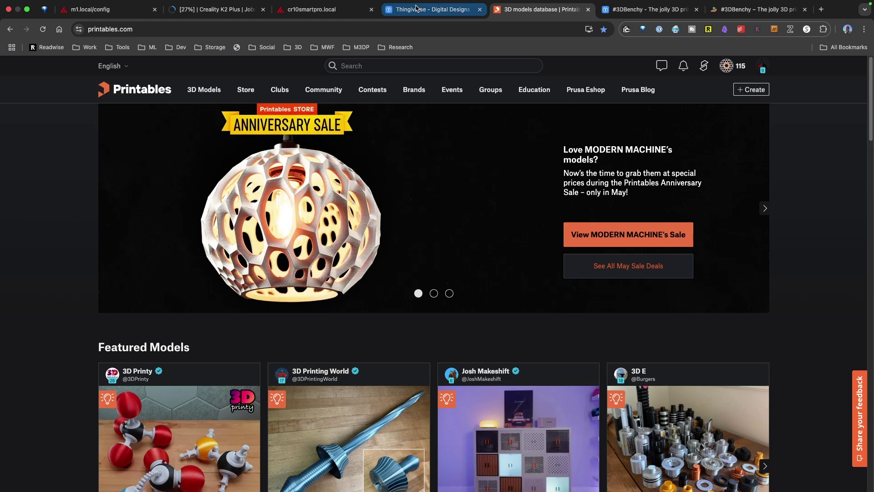
click(416, 9)
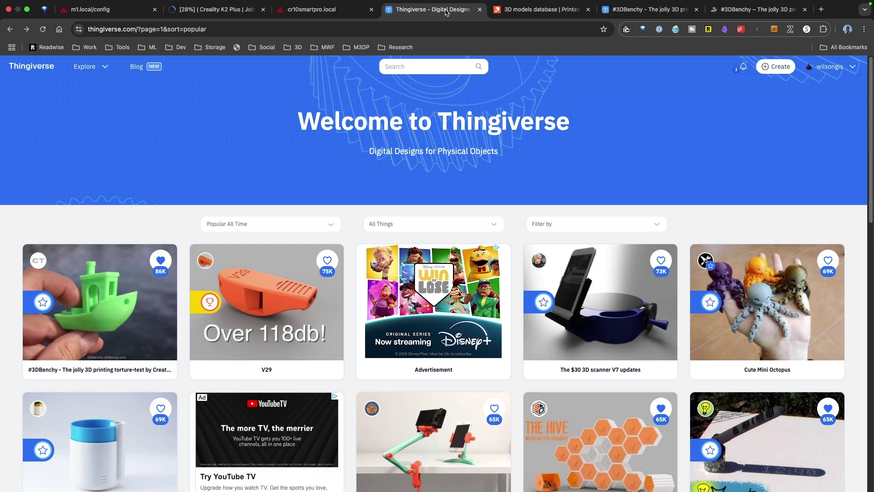
click(519, 11)
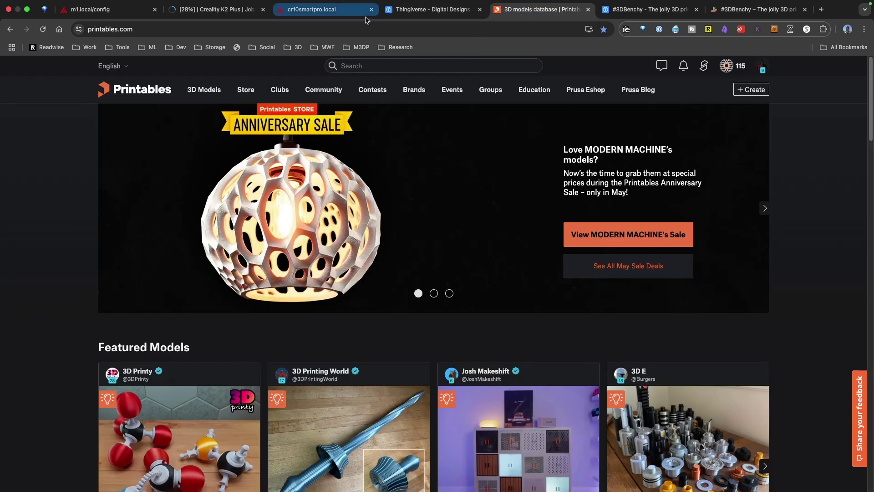
click(419, 11)
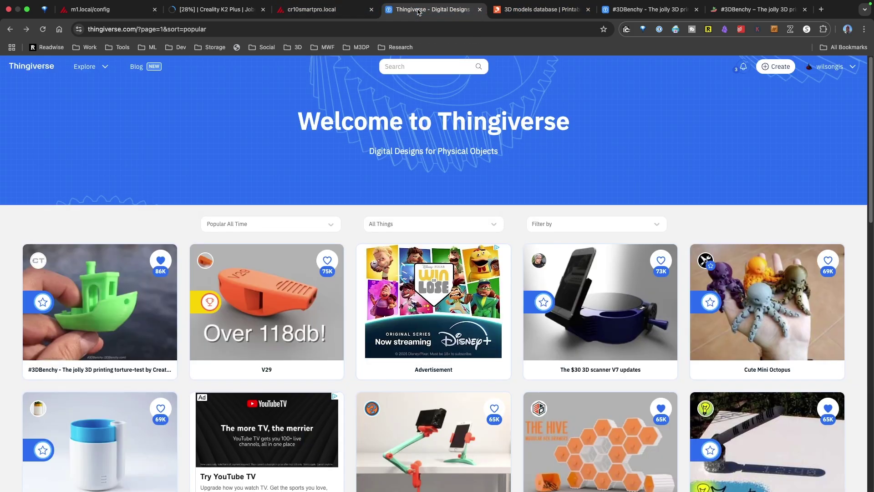
click(534, 10)
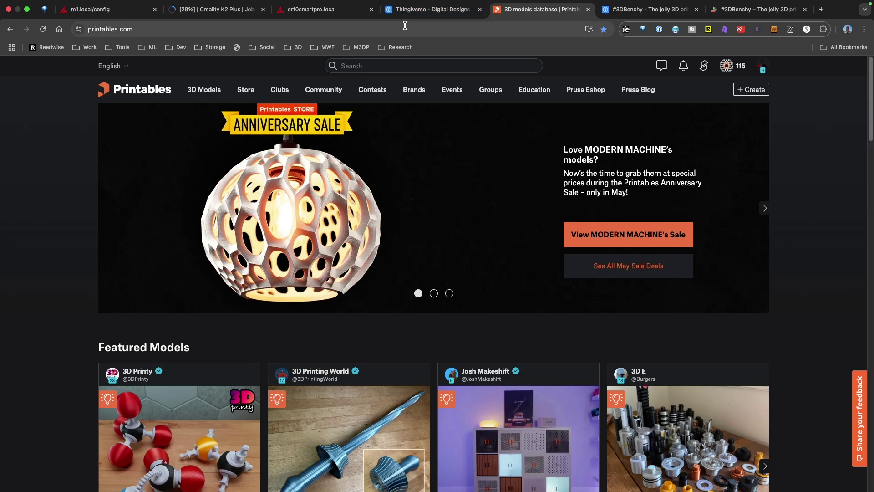
click(428, 11)
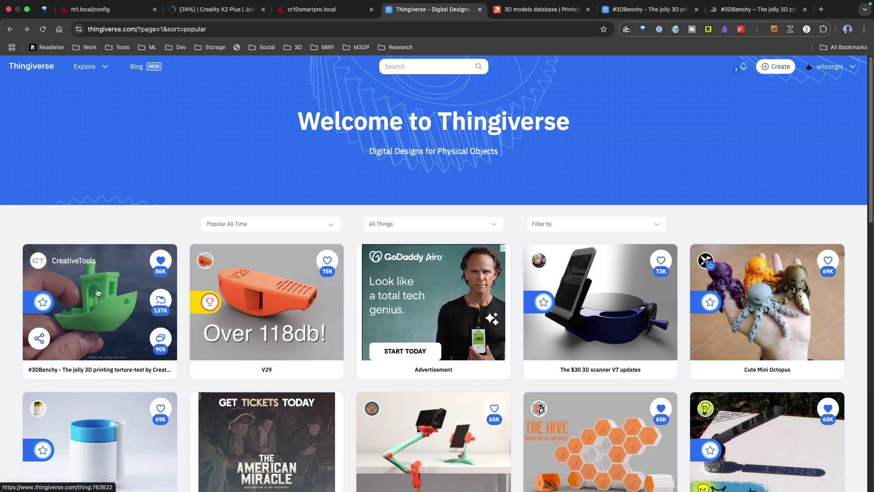
Open CreativeTools.se's #3DBenchy torture-test page on Thingiverse and scroll through it
click(102, 293)
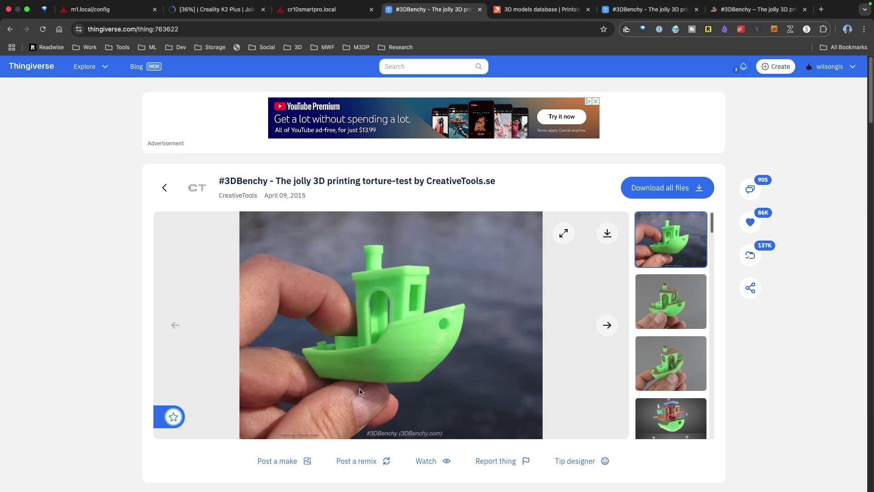
scroll(360, 391, down, 10)
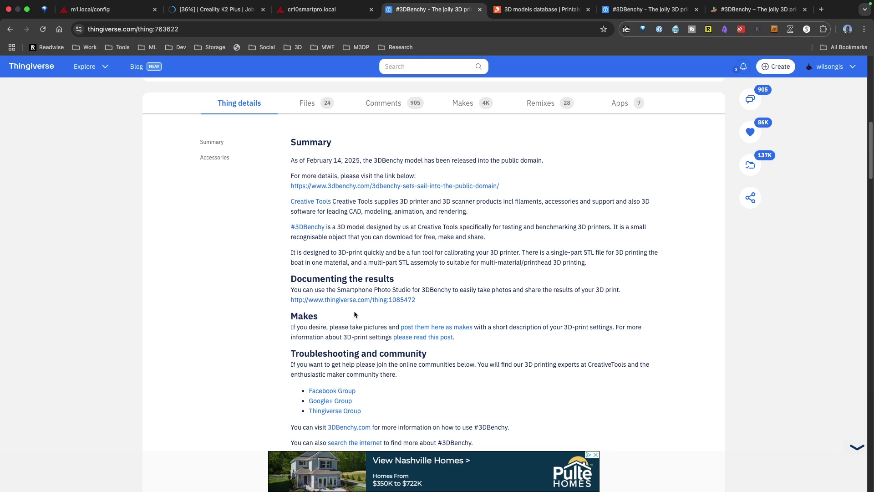
scroll(355, 318, down, 20)
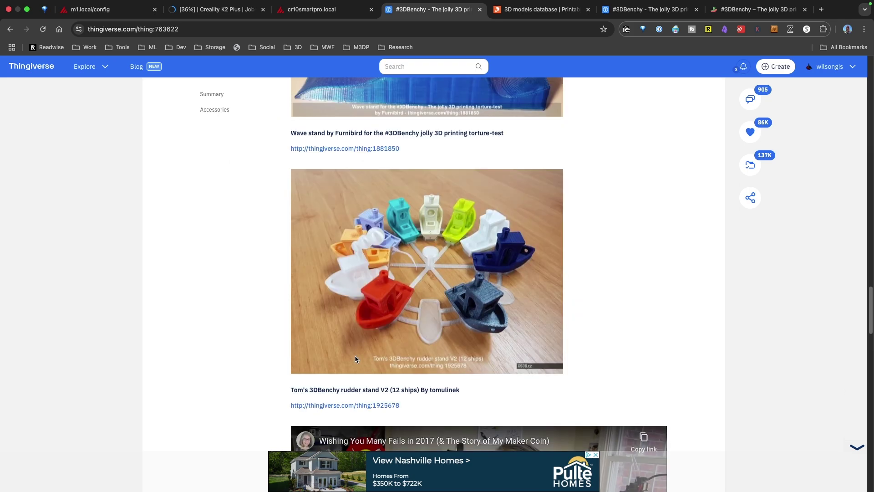
scroll(355, 359, down, 20)
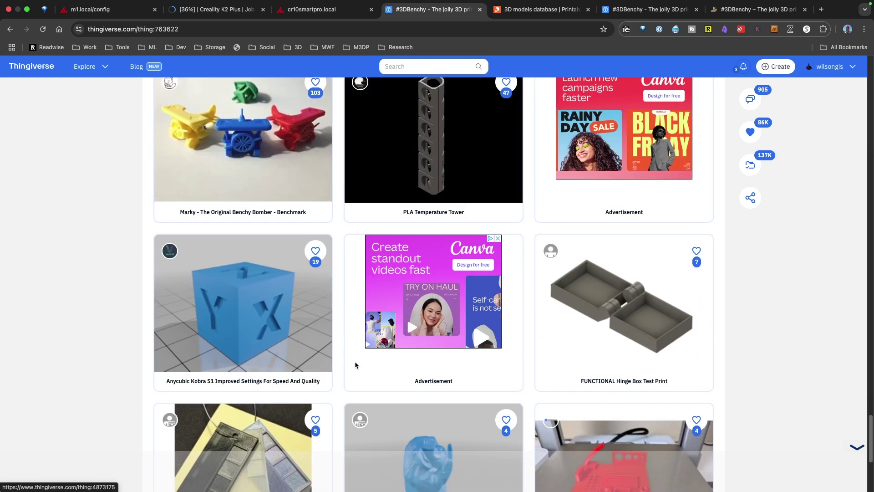
scroll(355, 365, up, 20)
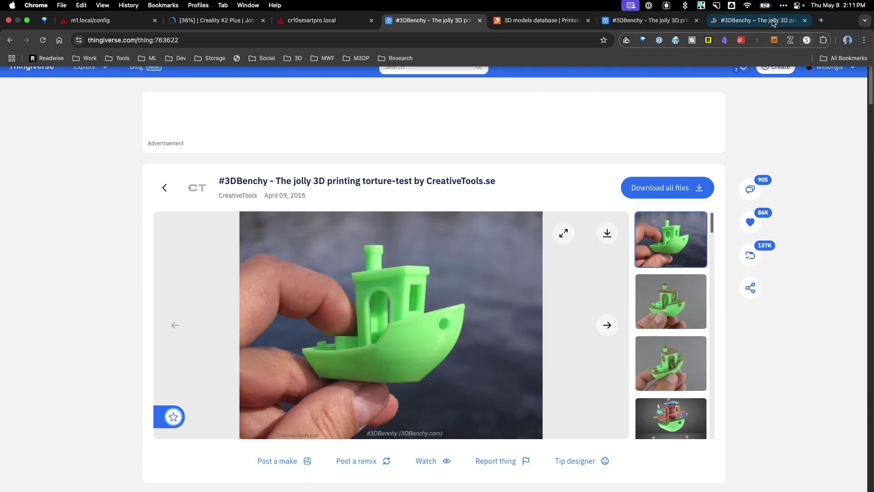
Open 3DBenchy.com's 3D print guide listing 0,2 mm layer height and 10% infill
click(771, 21)
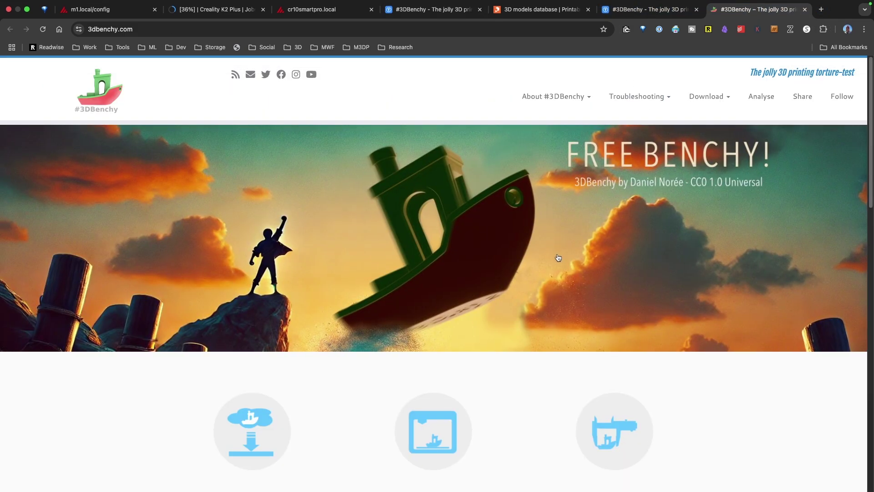
scroll(558, 258, down, 7)
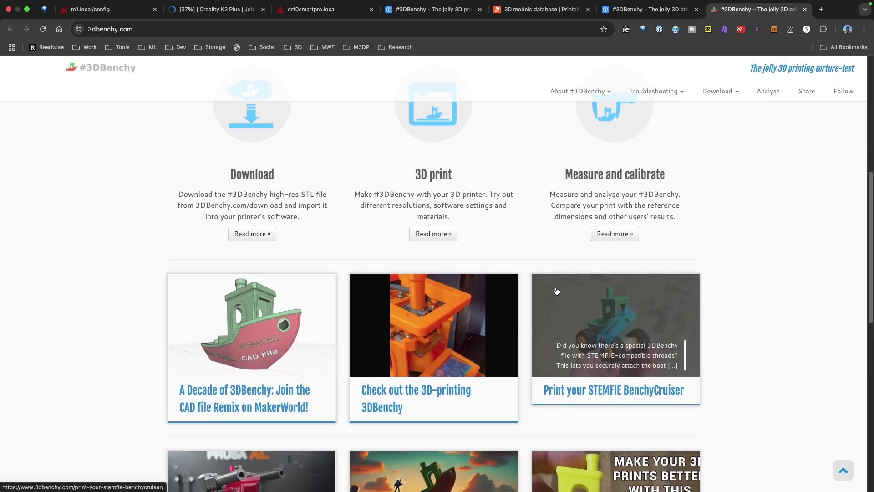
scroll(598, 258, up, 3)
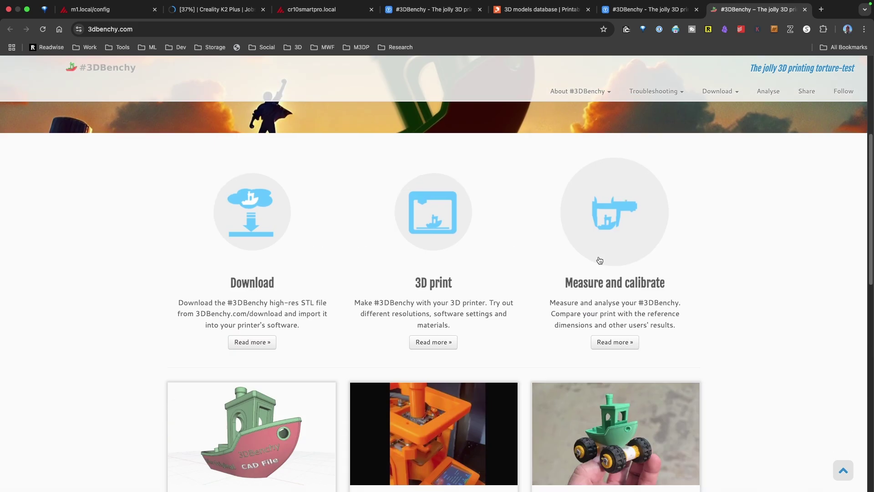
click(453, 340)
scroll(453, 342, down, 10)
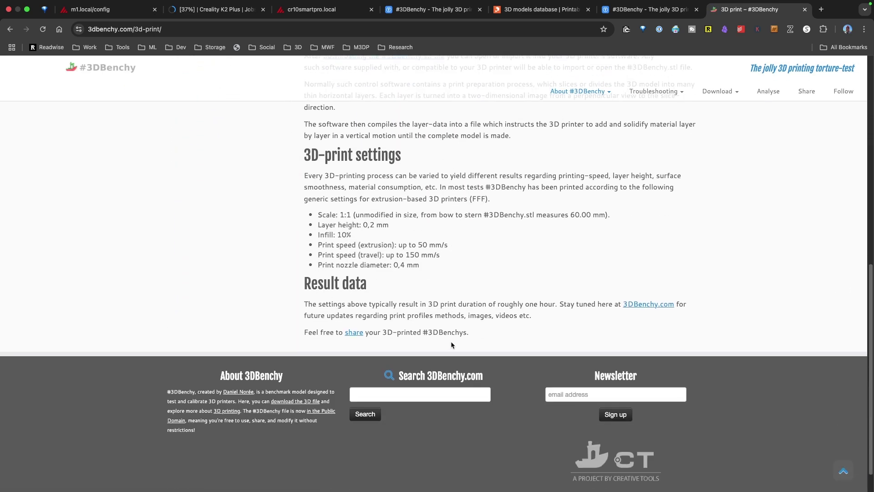
scroll(452, 345, up, 10)
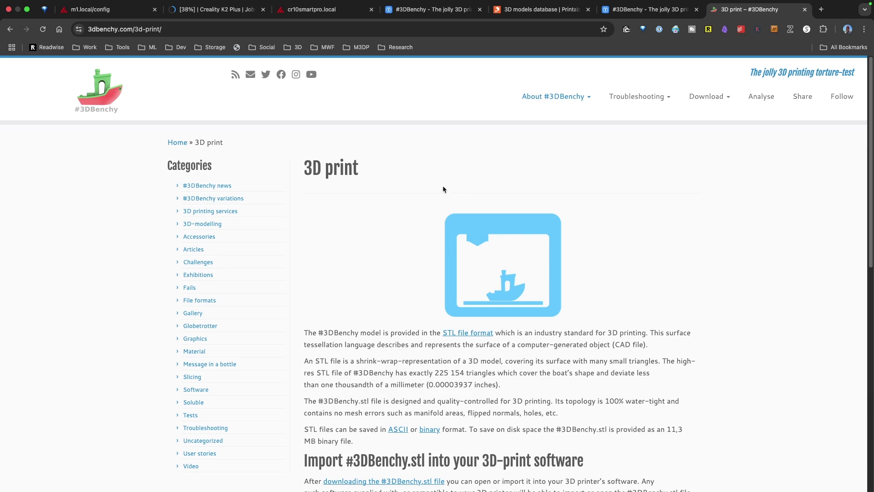
Return to the #3DBenchy Thingiverse page and list its downloadable files
click(417, 13)
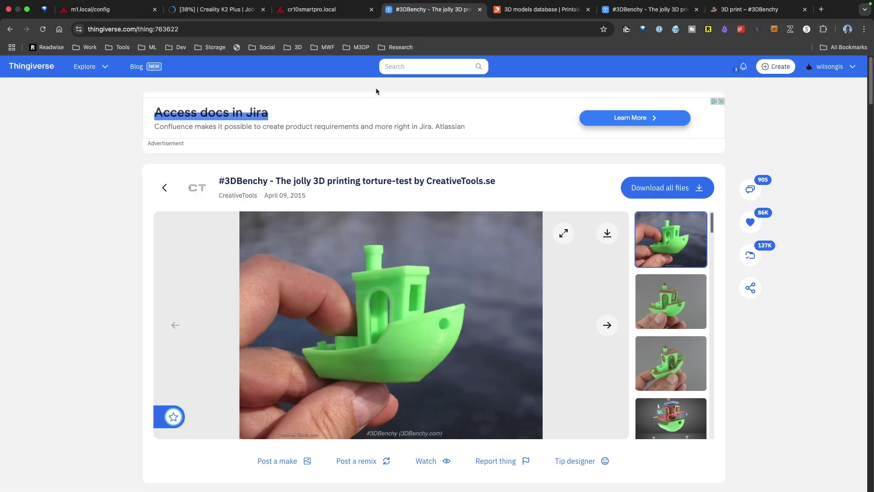
scroll(395, 241, down, 5)
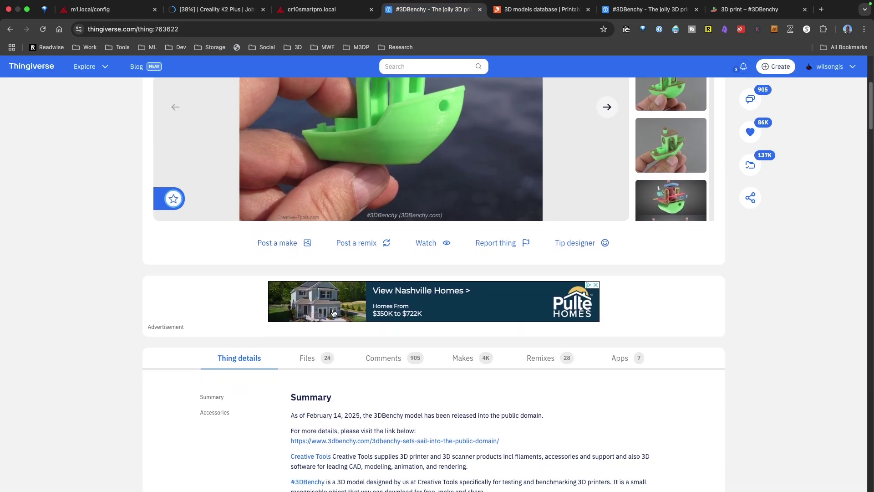
click(310, 331)
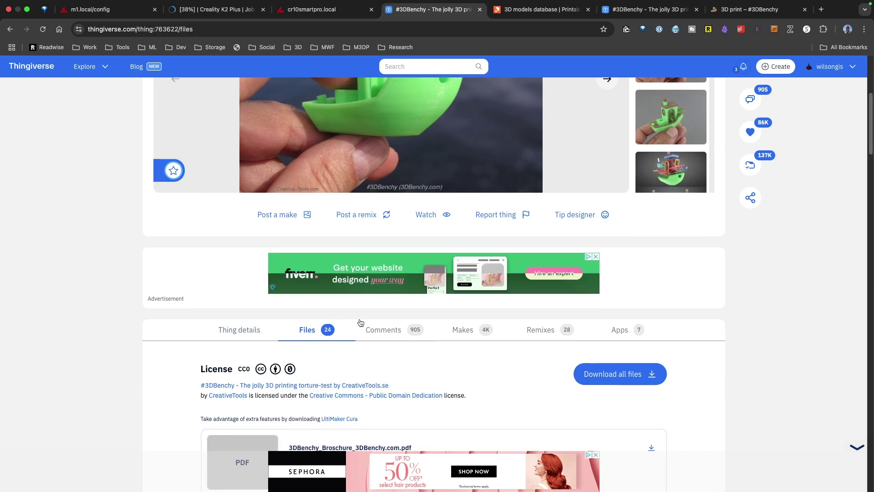
scroll(369, 292, down, 3)
scroll(376, 292, down, 1)
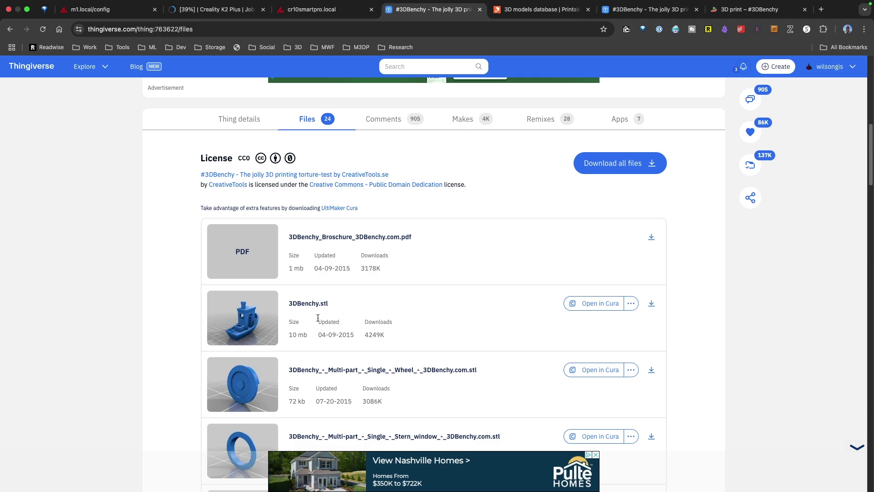
scroll(319, 312, down, 6)
scroll(319, 315, down, 10)
scroll(319, 316, down, 10)
scroll(319, 317, down, 6)
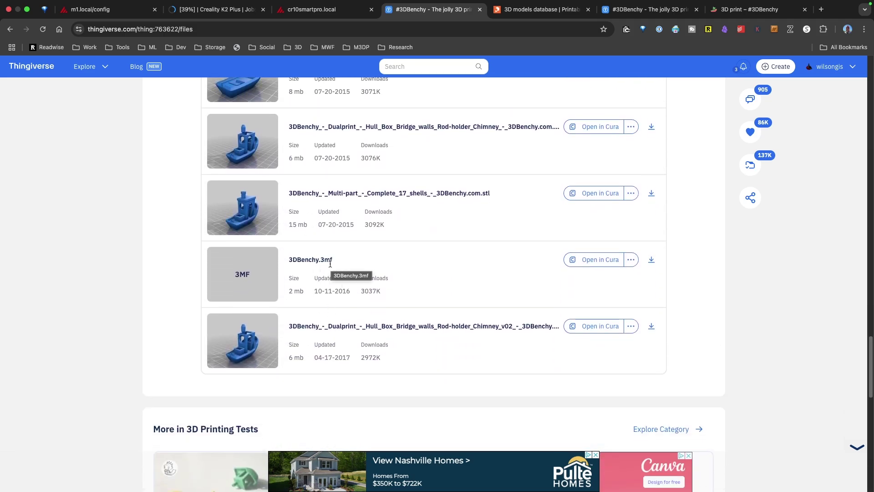
Download 3DBenchy.stl (10.8 MB) and bring OrcaSlicer to the front
scroll(360, 310, up, 15)
scroll(357, 314, up, 1)
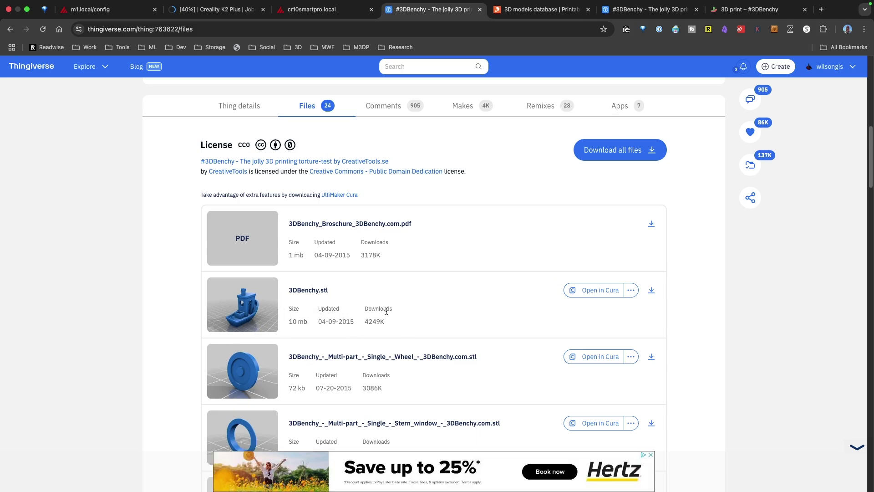
click(651, 293)
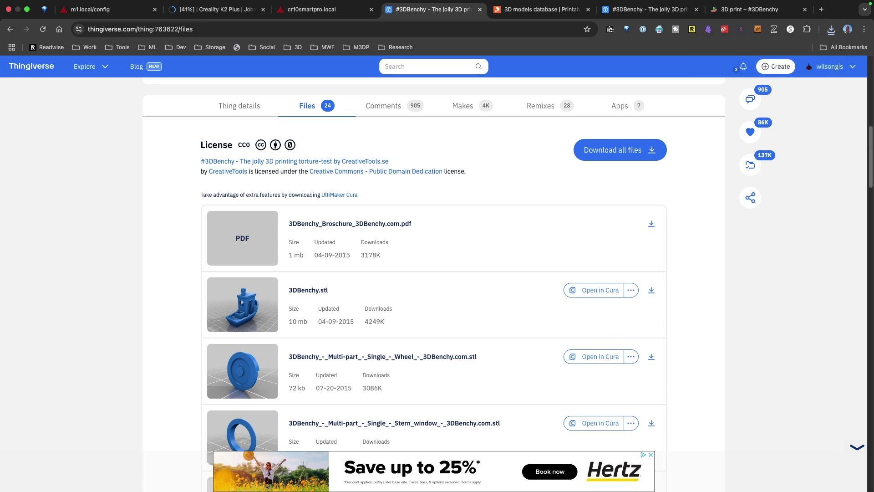
key(super+Tab)
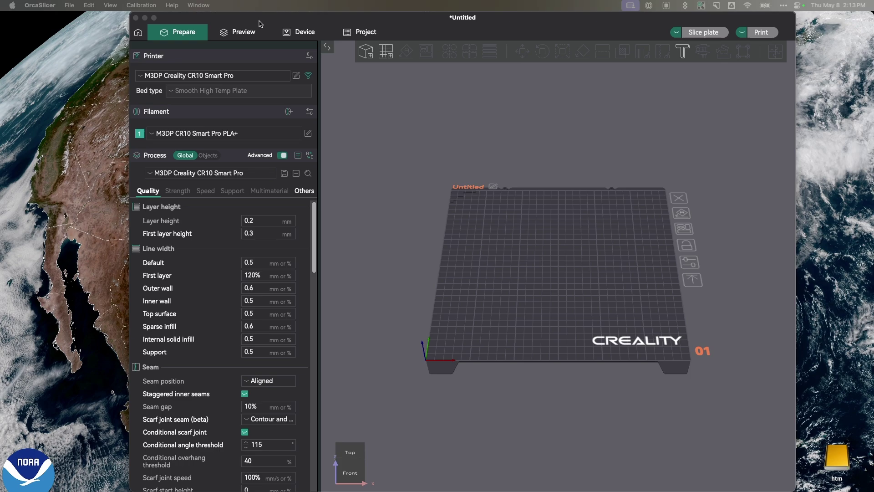
Import 3DBenchy.stl from the Downloads folder onto the OrcaSlicer build plate
click(67, 5)
mouse_move(87, 84)
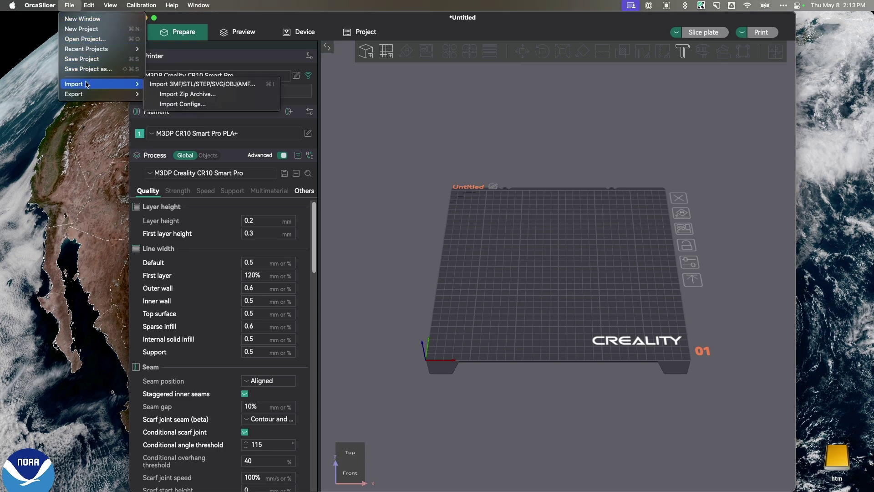
click(187, 94)
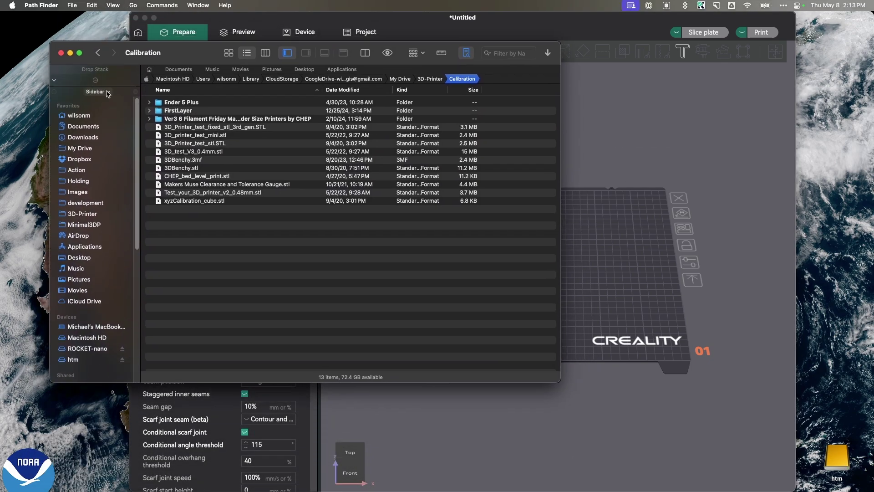
click(80, 137)
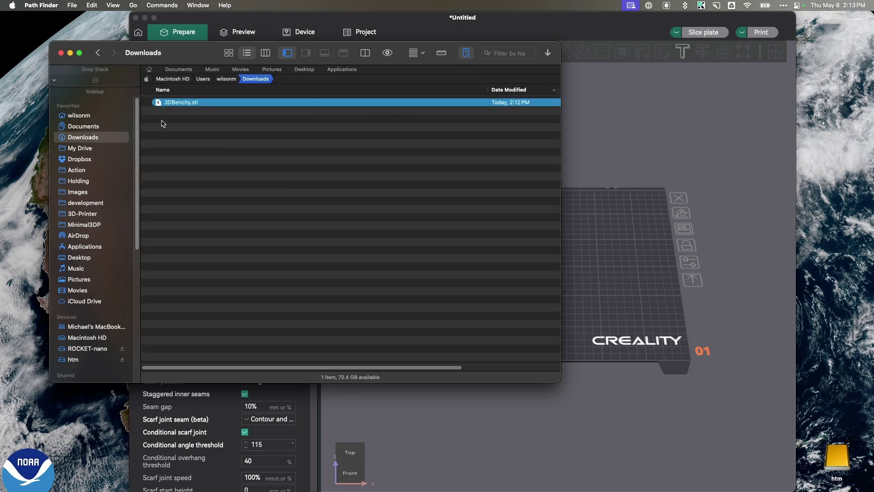
drag(177, 104, 587, 284)
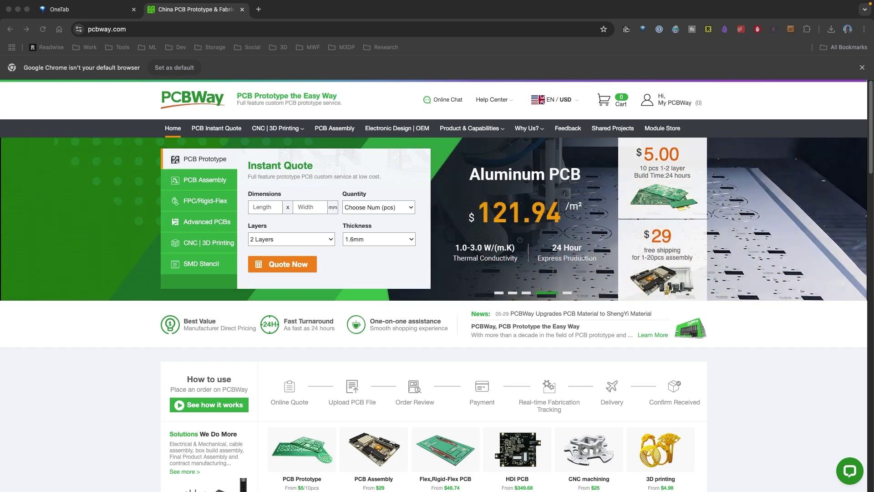
Open PCBWay's PCB Instant Quote page
click(216, 128)
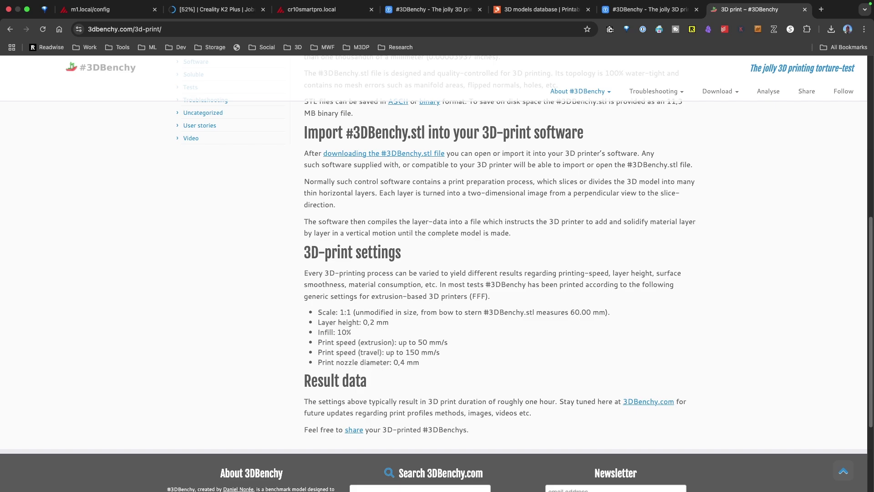
In OrcaSlicer's Strength > Others settings, set Brim type to No-brim
key(super+Tab)
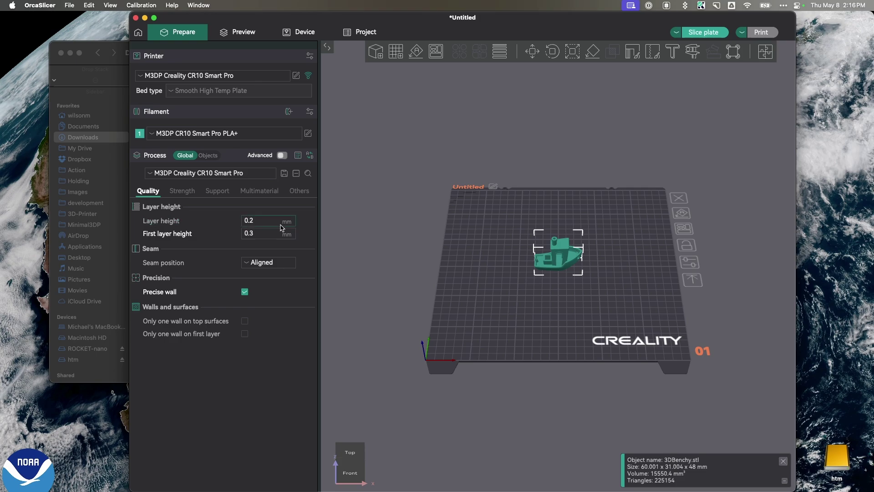
click(181, 192)
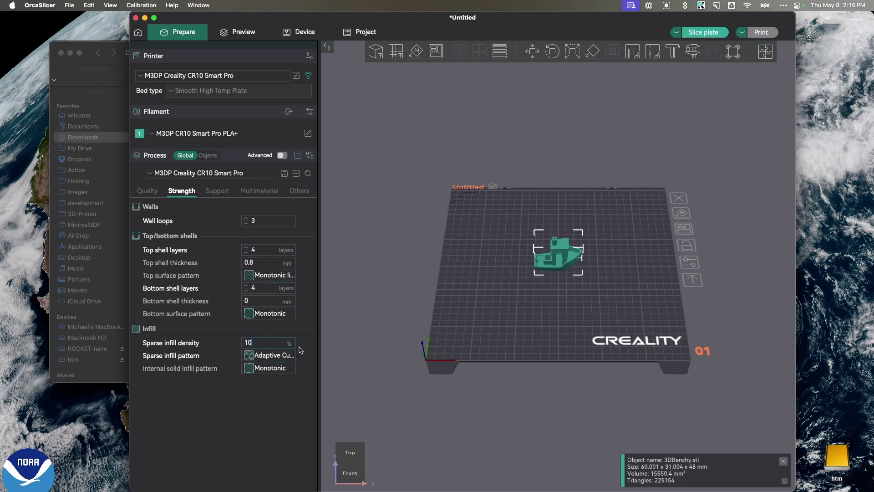
click(303, 191)
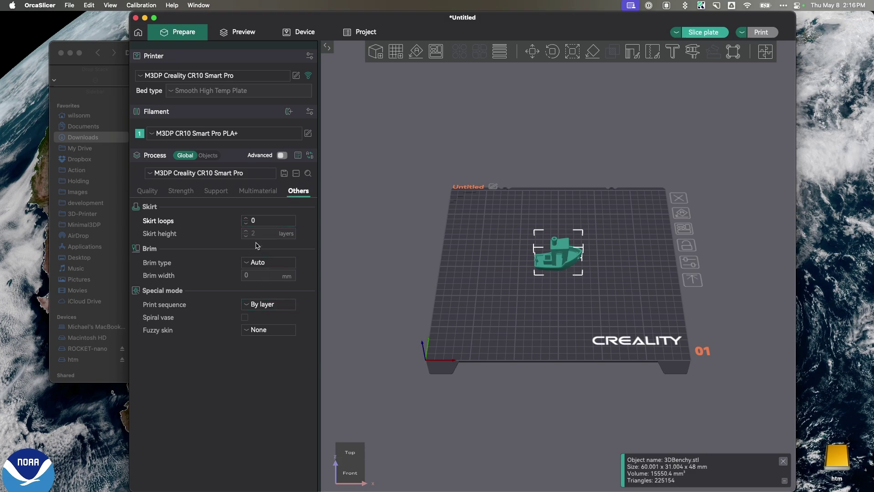
click(248, 264)
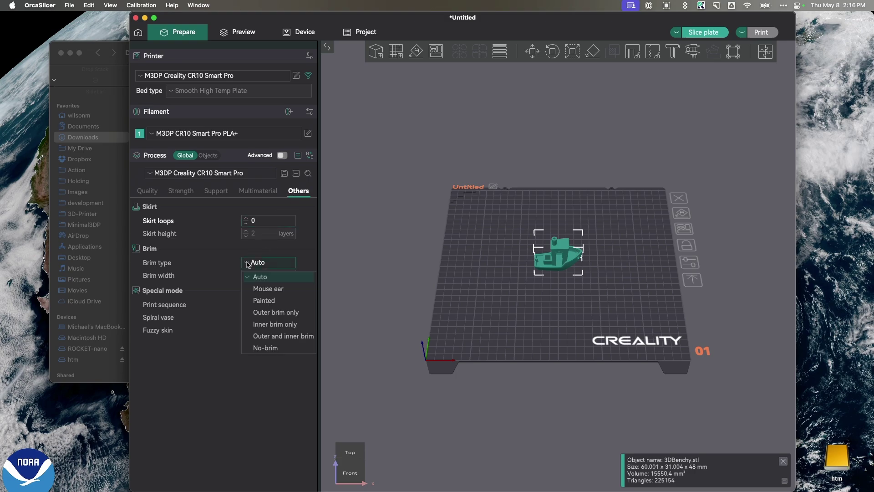
click(276, 312)
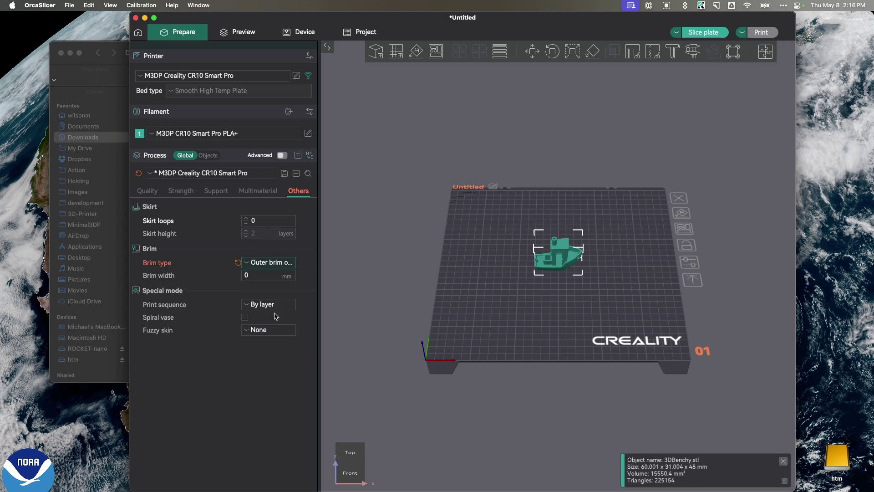
click(264, 266)
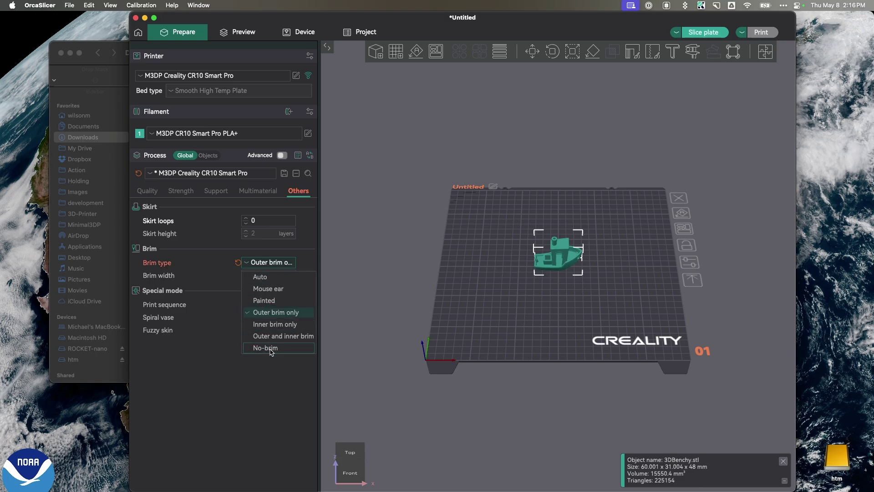
click(268, 348)
Slice the plate (42m2s, 12.28 g) and step the preview up to layer 31
click(718, 32)
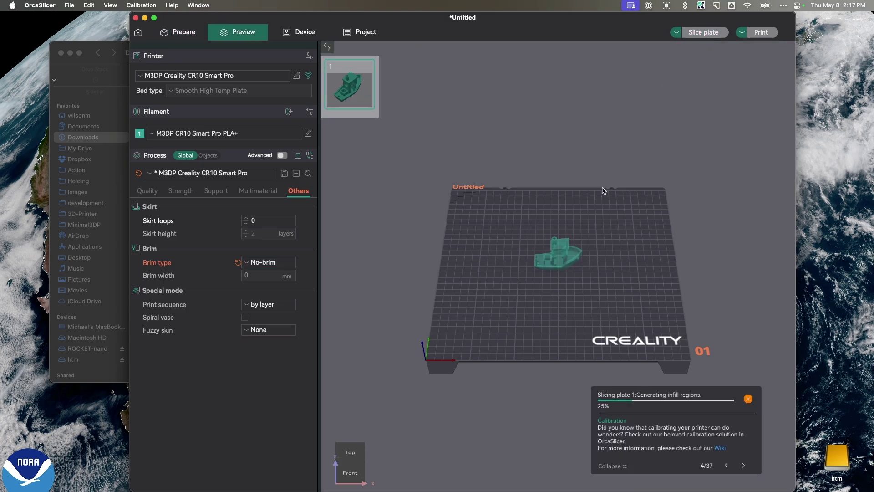
scroll(559, 281, up, 10)
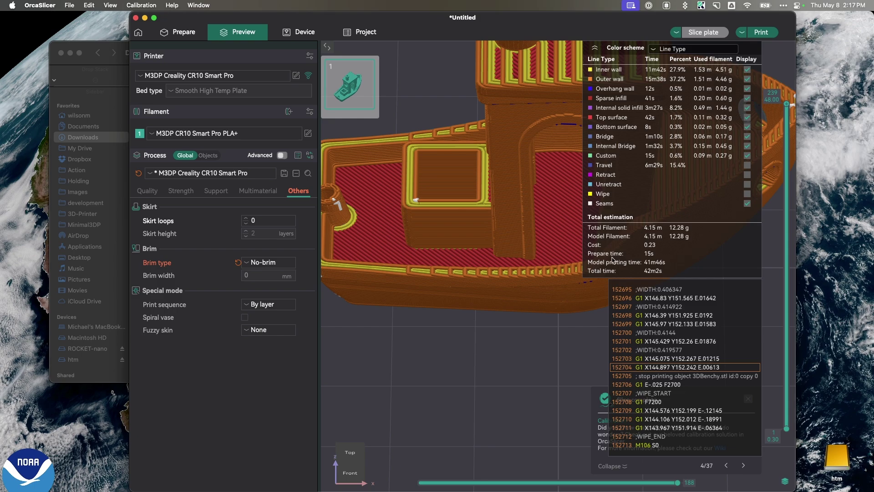
drag(786, 104, 772, 415)
scroll(457, 318, down, 5)
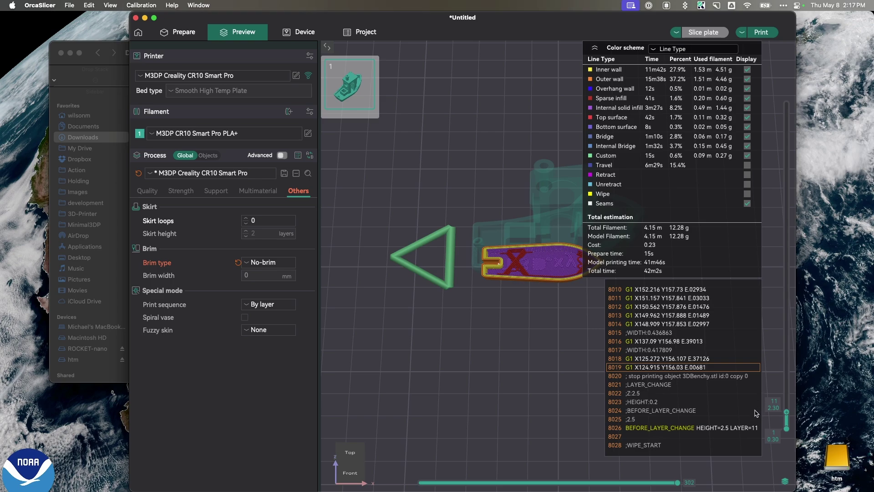
mouse_move(786, 411)
mouse_down()
mouse_move(791, 350)
mouse_move(787, 410)
mouse_up()
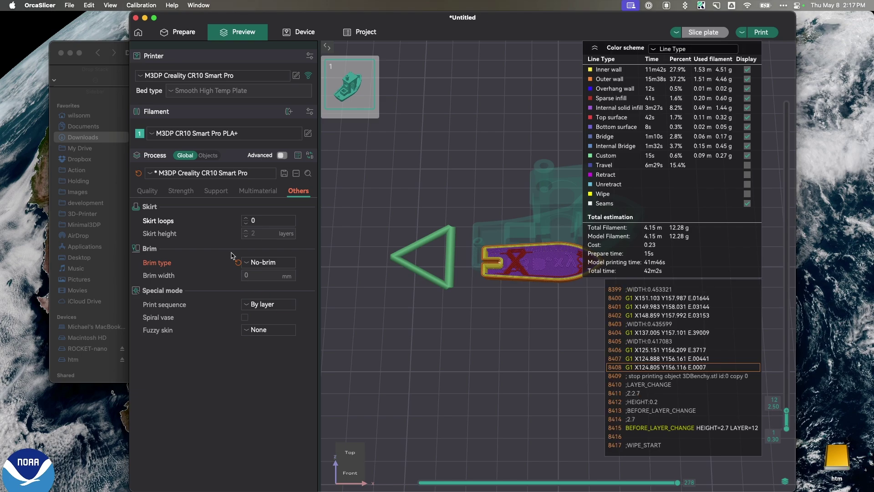
Set Brim type to Outer brim only and re-slice the plate
click(255, 264)
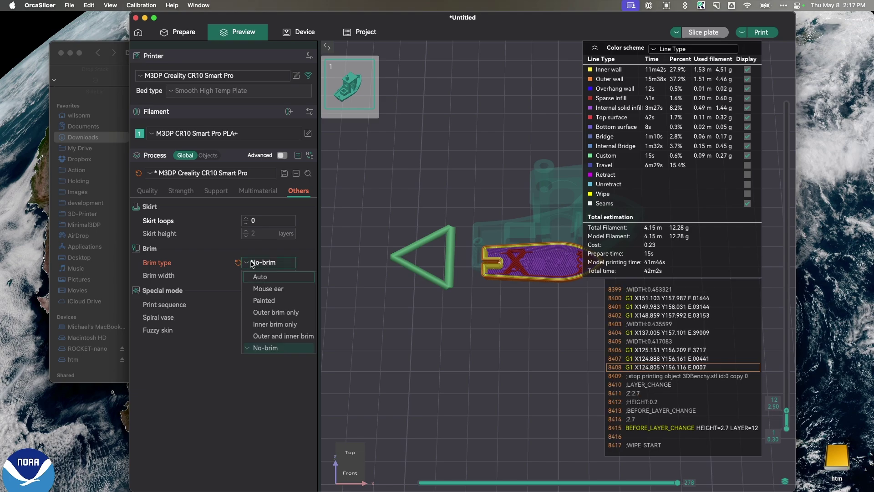
click(270, 324)
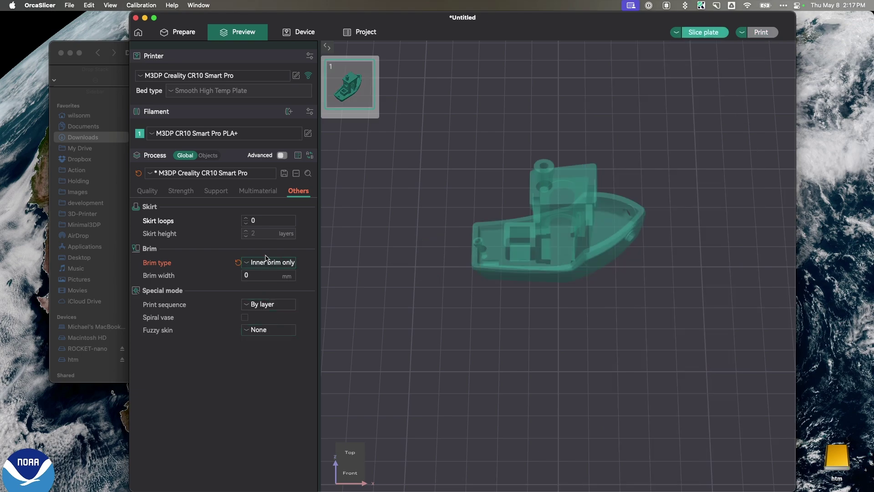
click(264, 264)
click(275, 312)
click(701, 33)
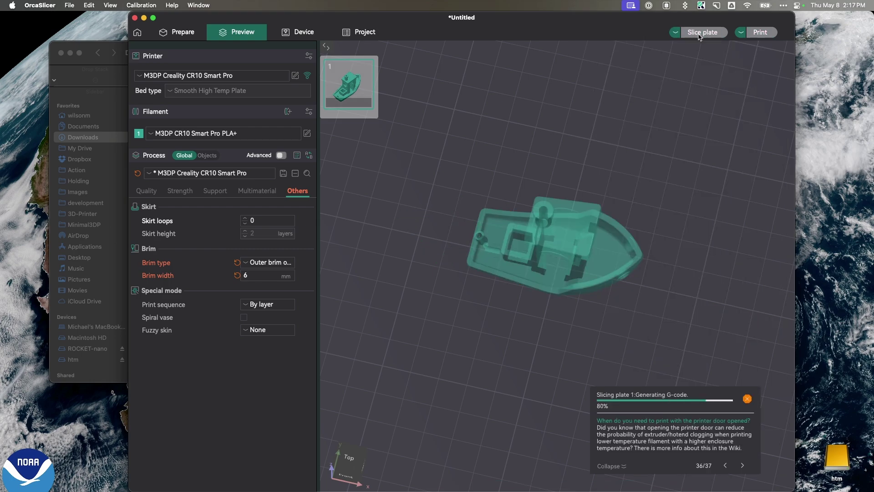
Inspect the first layer's 6 mm brim at an angle, then show all layers
drag(786, 329, 789, 442)
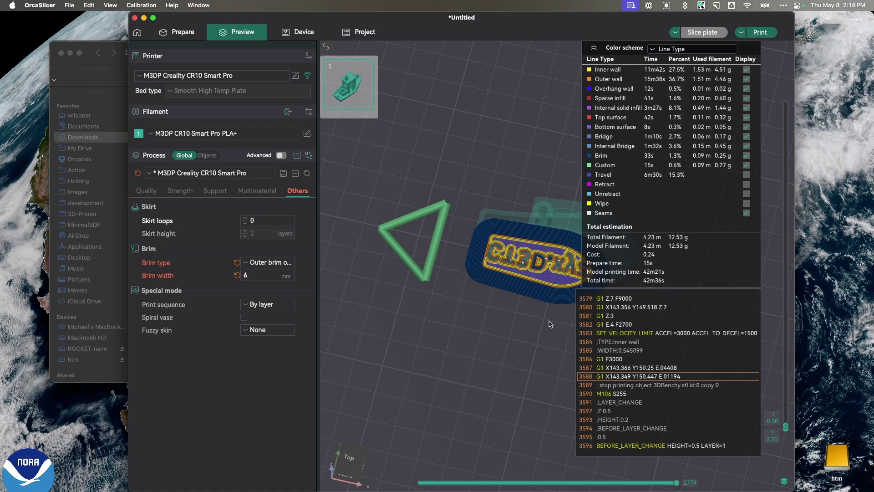
drag(529, 361, 490, 261)
scroll(448, 339, up, 5)
scroll(440, 236, down, 3)
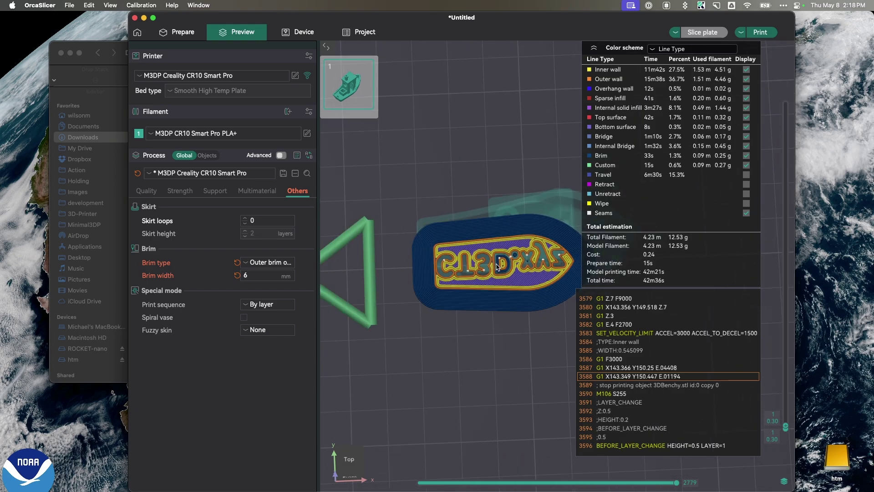
drag(514, 354, 529, 272)
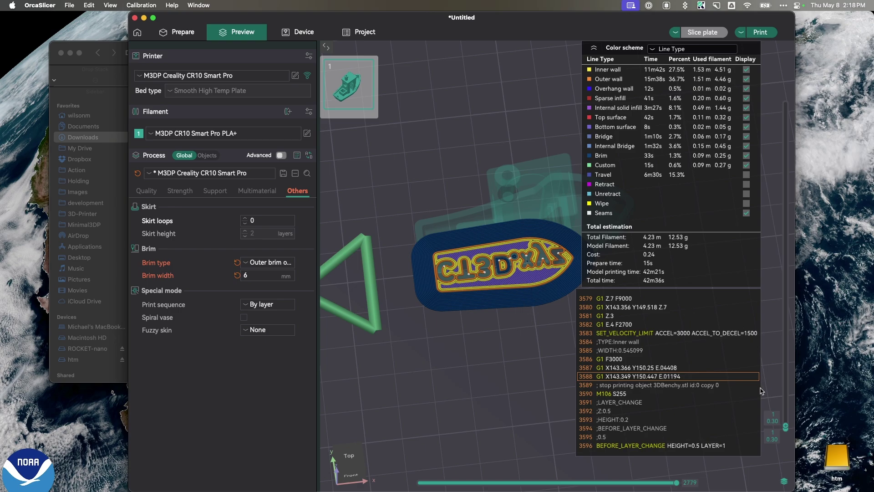
drag(785, 426, 723, 444)
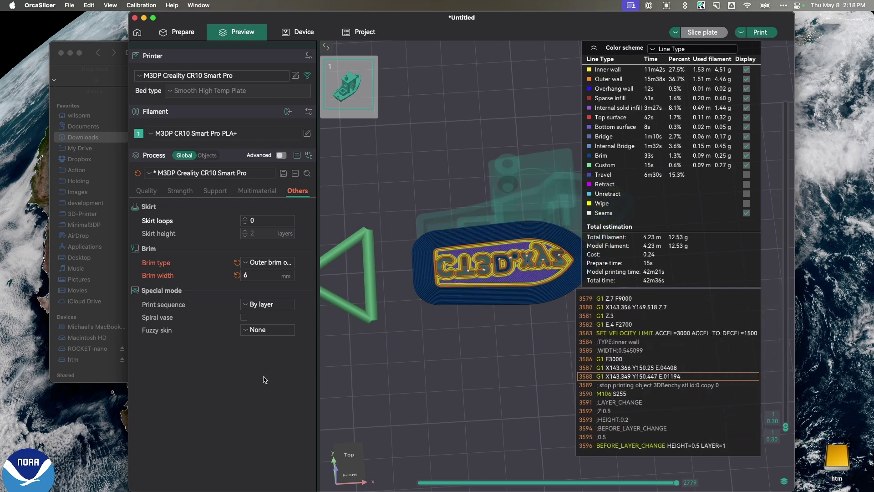
Turn the brim off and check the preview at layer 18
click(247, 264)
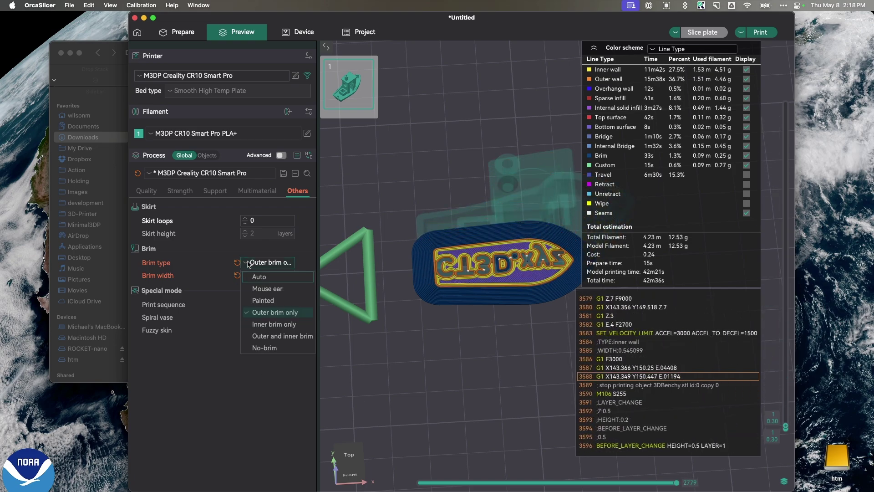
click(264, 347)
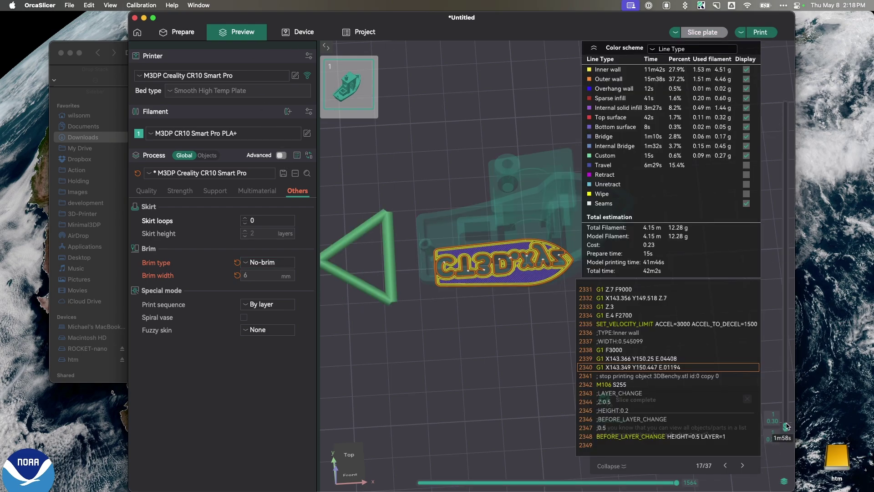
drag(785, 427, 787, 402)
scroll(787, 402, down, 2)
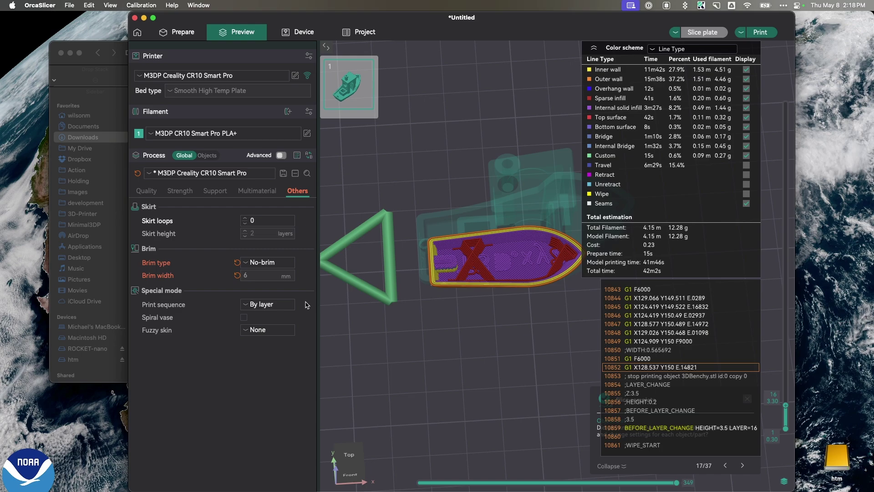
Restore the outer-only brim and re-slice, totaling 42m37s
click(264, 263)
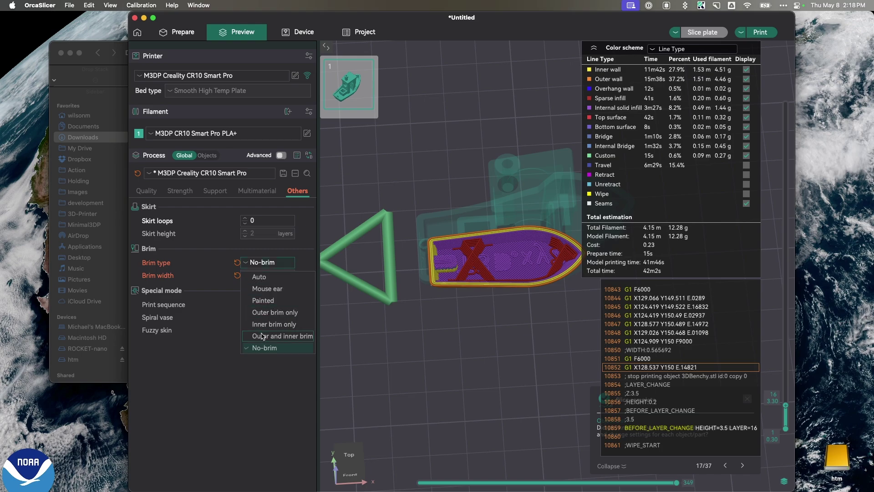
click(273, 313)
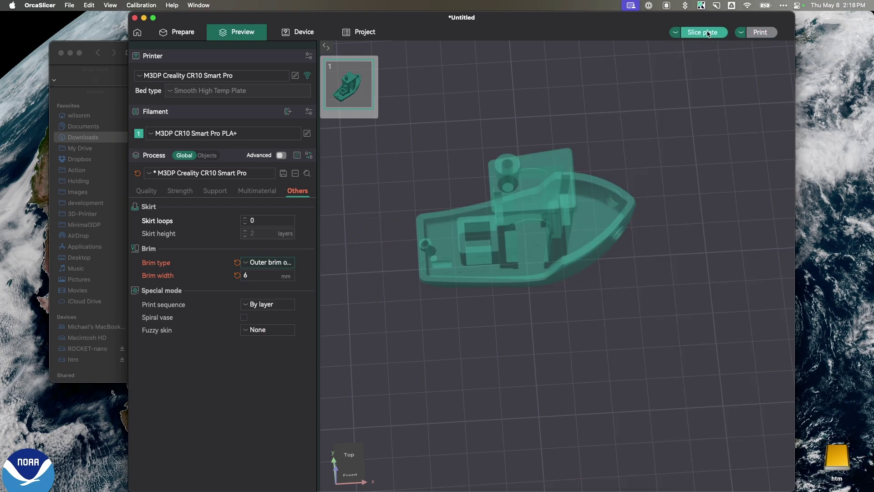
click(708, 34)
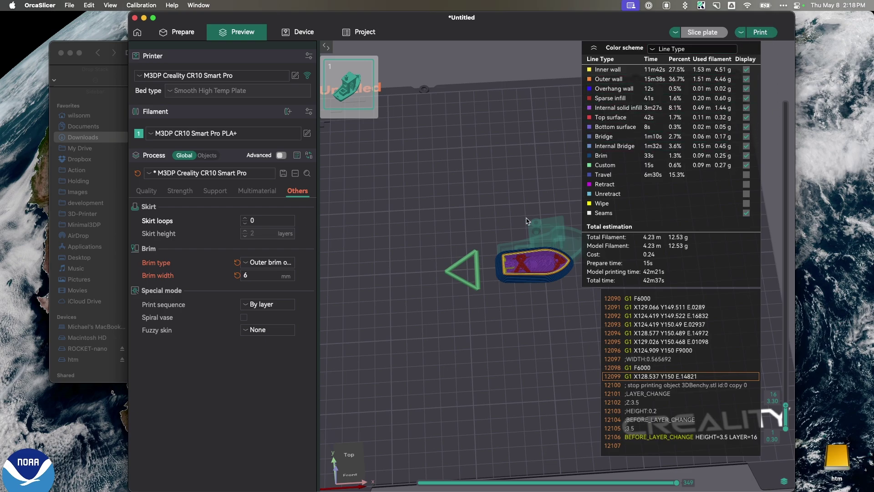
click(743, 34)
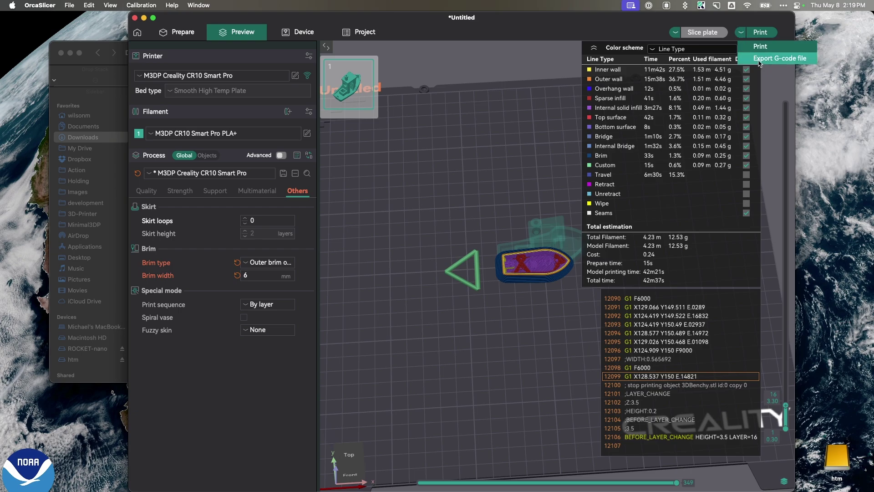
click(610, 25)
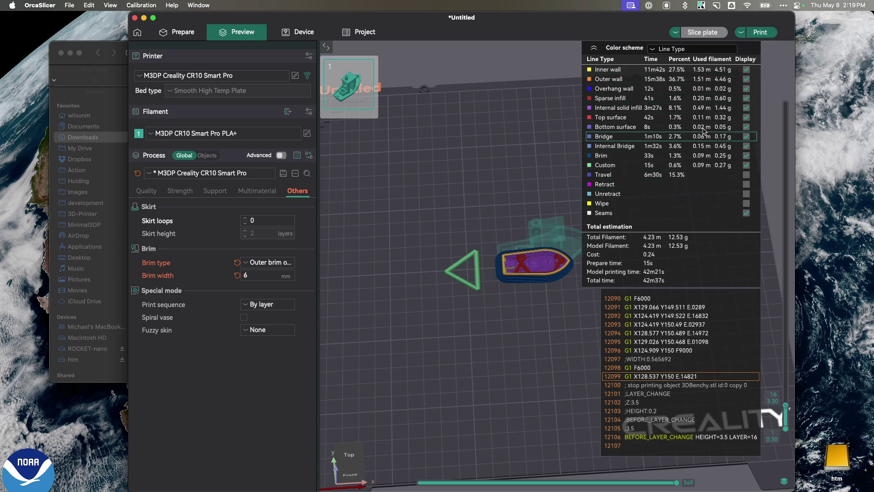